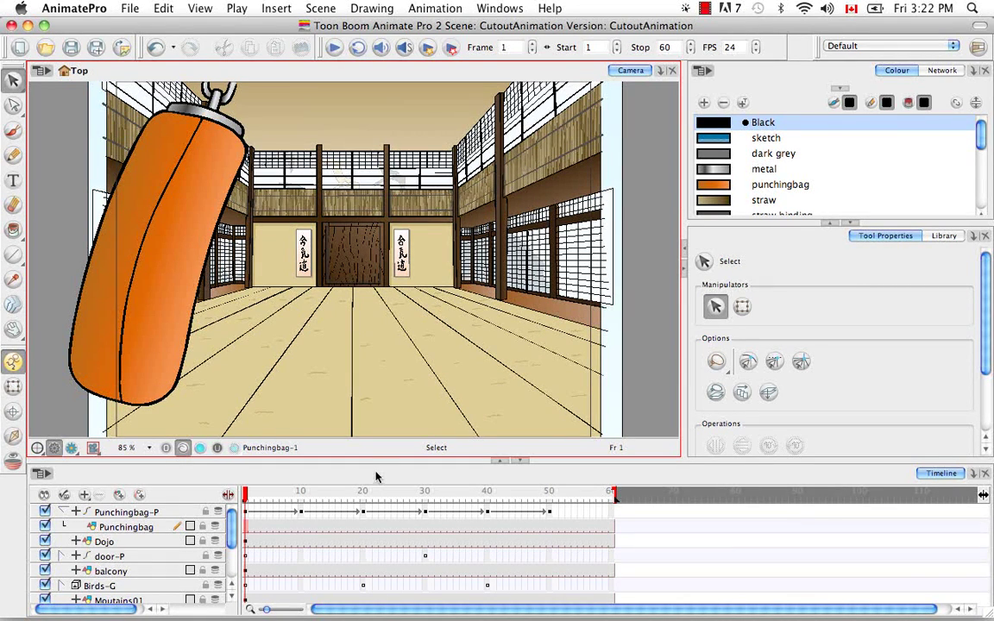
Show the Library in an enlarged view and open the KarateRabbit folder inside the Animate Pro Library.
{"action": "left_click", "coordinate": [941, 235]}
{"action": "left_click", "coordinate": [829, 224]}
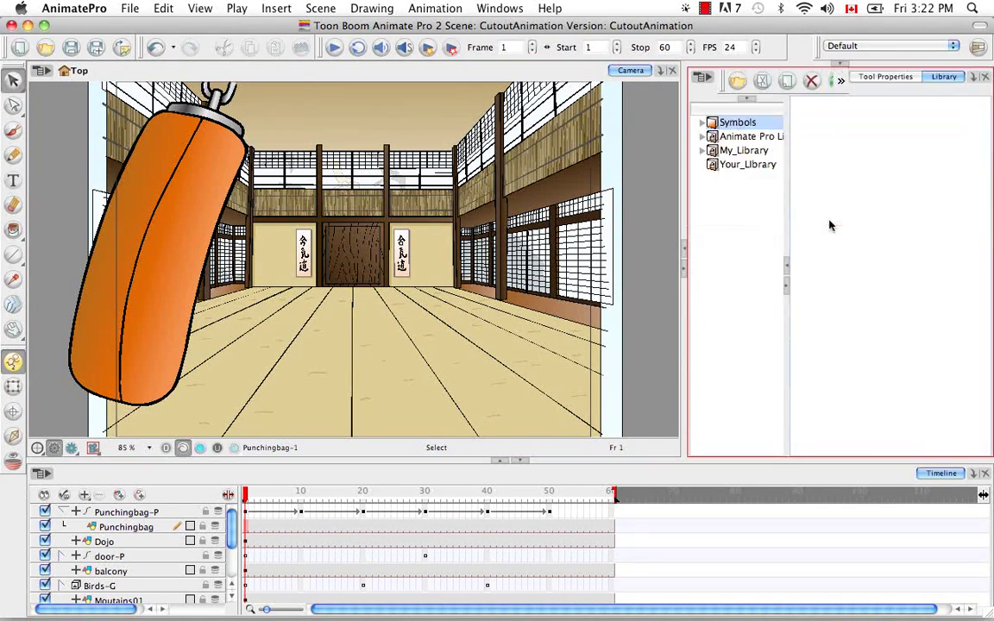
{"action": "left_click", "coordinate": [713, 138]}
{"action": "left_click", "coordinate": [702, 137]}
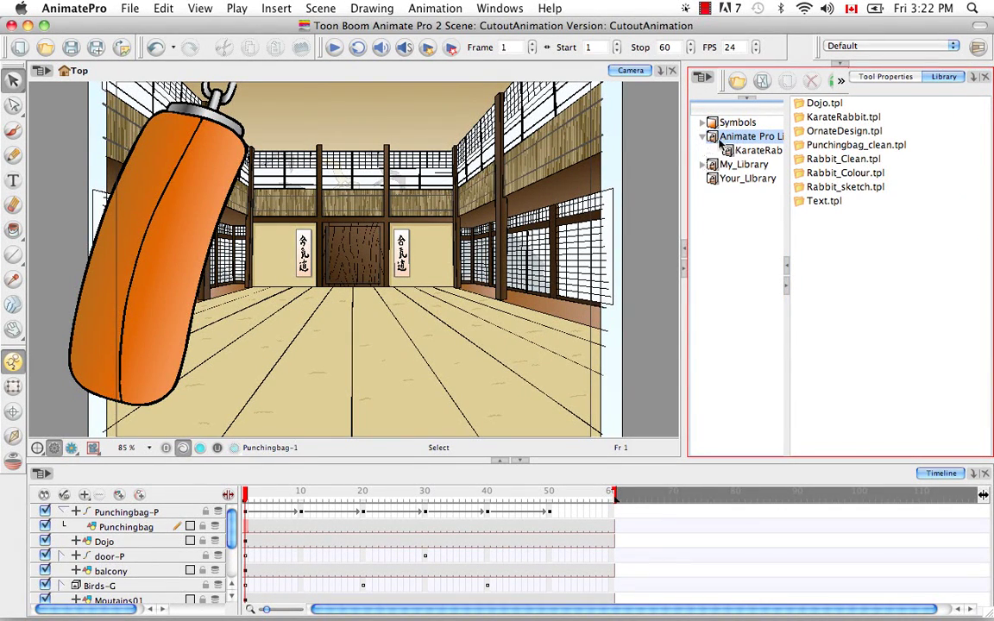
{"action": "left_click_drag", "start_coordinate": [783, 305], "coordinate": [810, 298]}
{"action": "left_click", "coordinate": [774, 151]}
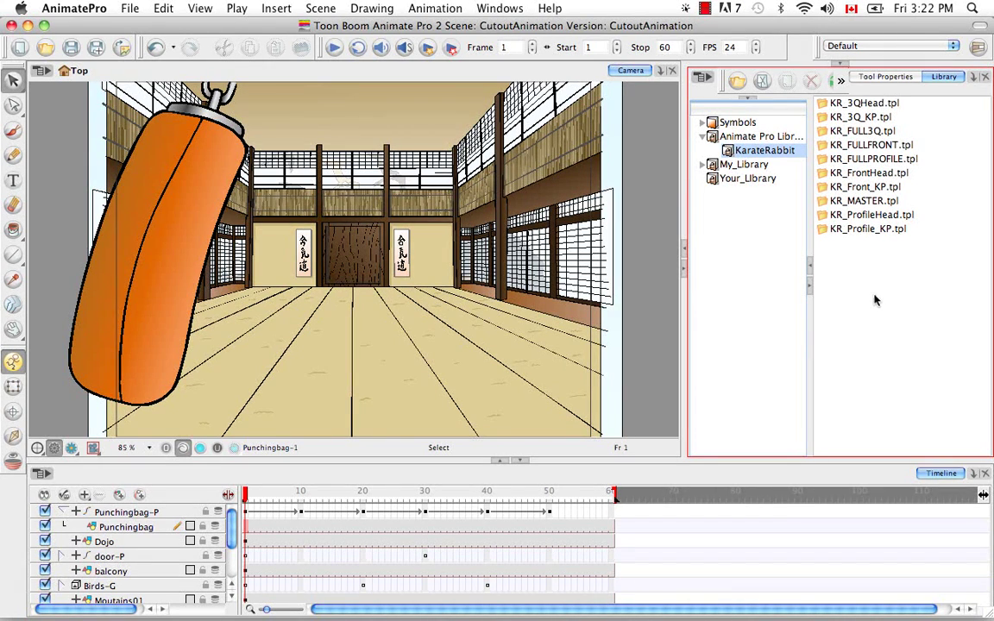
Add the KR_FULL3Q.tpl template to the scene as a new layer above Punchingbag-P.
{"action": "left_click", "coordinate": [857, 132]}
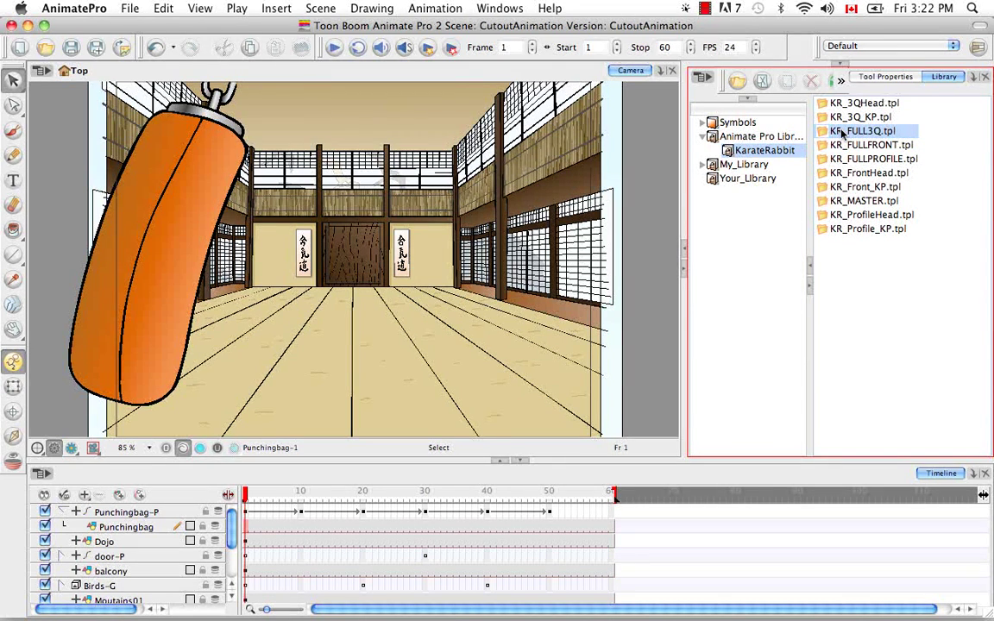
{"action": "left_click_drag", "start_coordinate": [835, 132], "coordinate": [130, 507]}
{"action": "left_click_drag", "start_coordinate": [123, 512], "coordinate": [401, 231]}
{"action": "left_click_drag", "start_coordinate": [447, 328], "coordinate": [446, 328]}
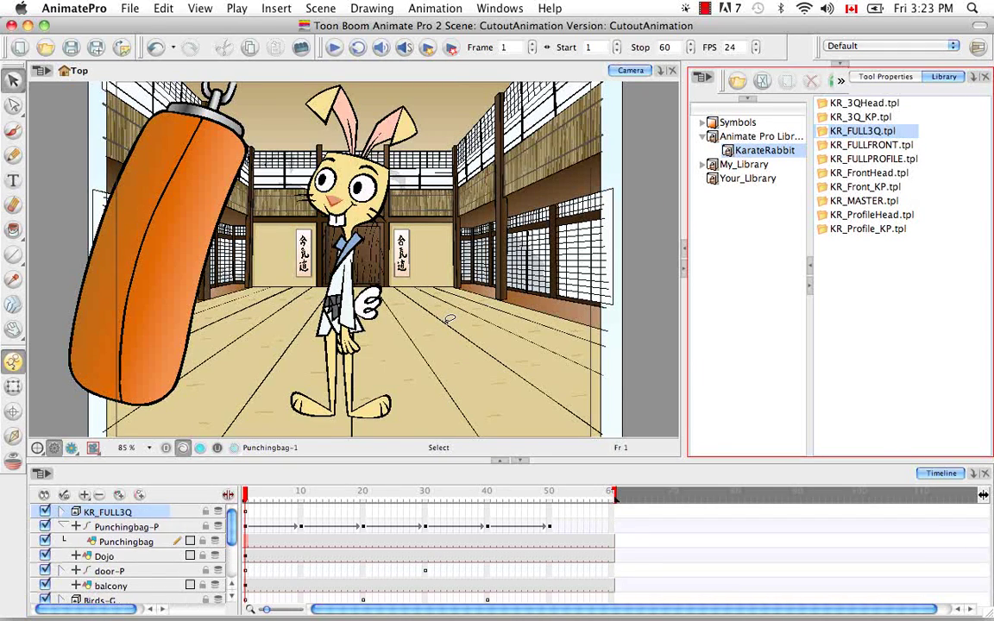
Delete the KR_FULL3Q layer together with its drawing files and element folders, and undo the deletion.
{"action": "left_click", "coordinate": [111, 511]}
{"action": "key", "text": "Delete"}
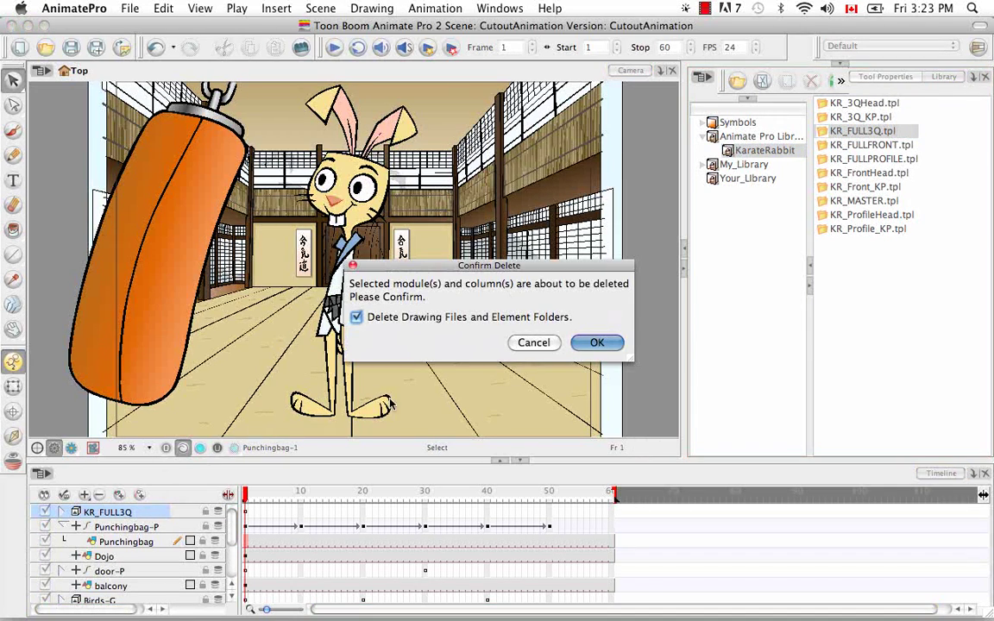
{"action": "left_click", "coordinate": [595, 343]}
{"action": "left_click", "coordinate": [822, 134]}
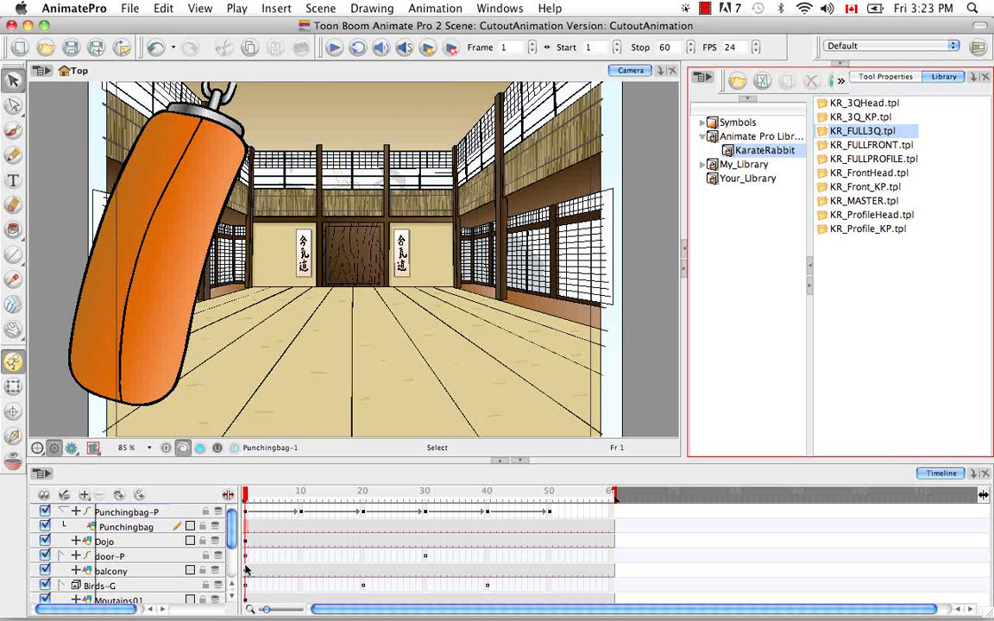
{"action": "key", "text": "super+z"}
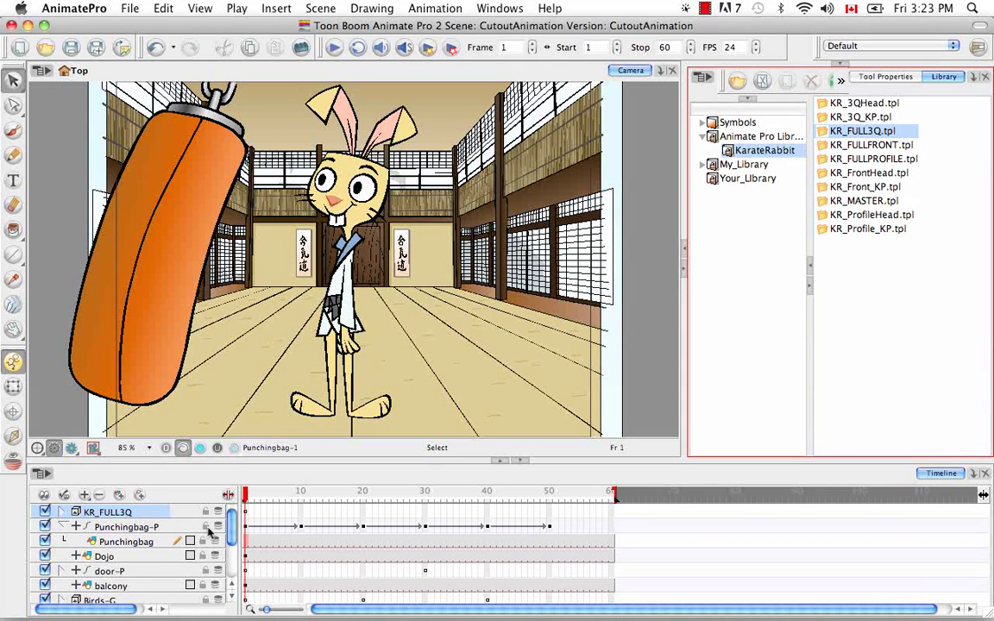
Check the sublayers of the KR_FULL3Q group and delete the whole group with its drawing files.
{"action": "left_click", "coordinate": [63, 511]}
{"action": "left_click", "coordinate": [76, 528]}
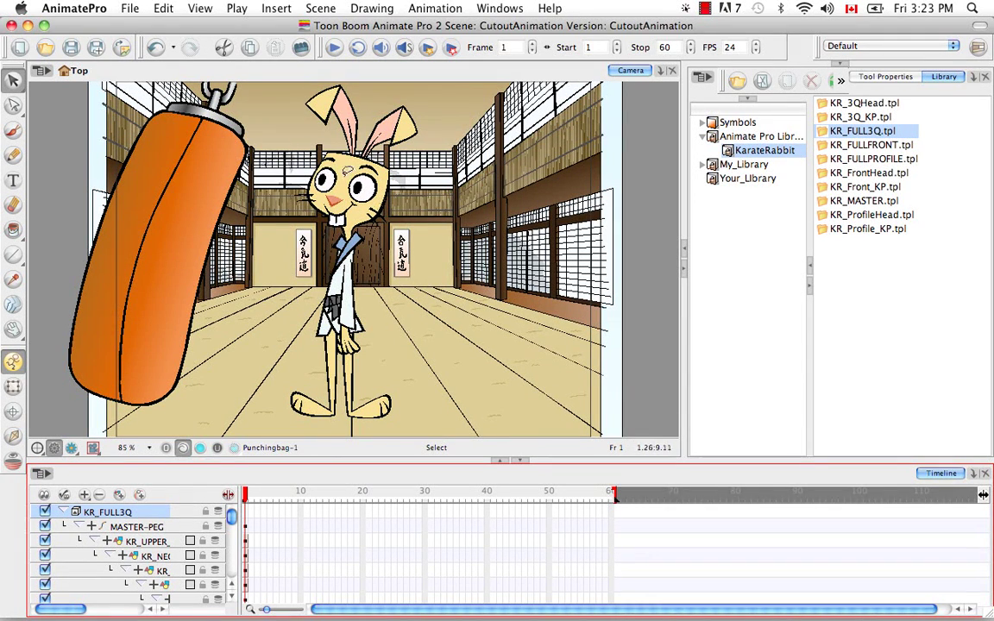
{"action": "left_click", "coordinate": [65, 512]}
{"action": "left_click", "coordinate": [99, 494]}
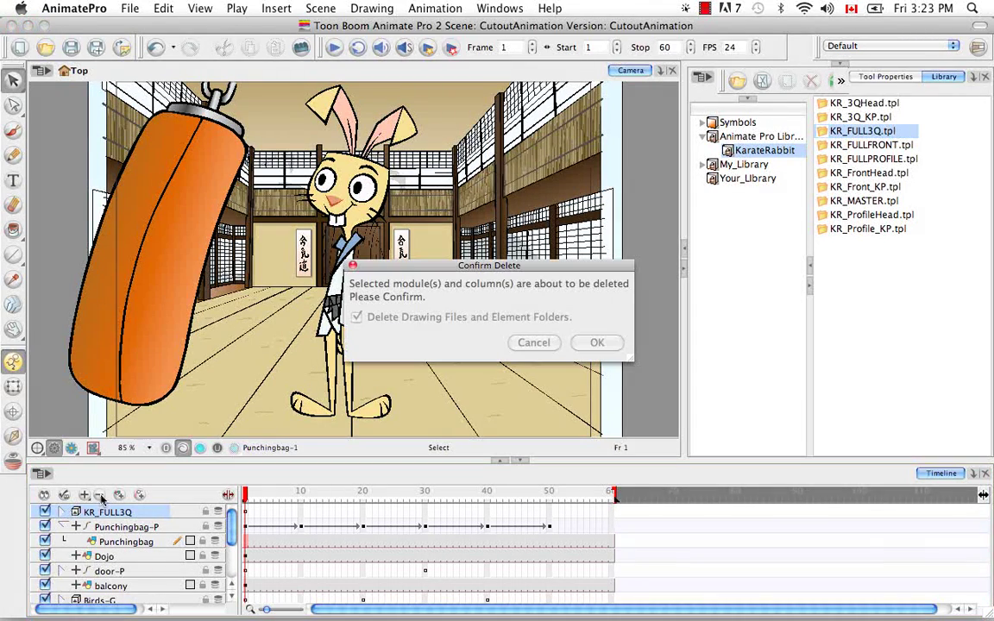
{"action": "left_click", "coordinate": [594, 344]}
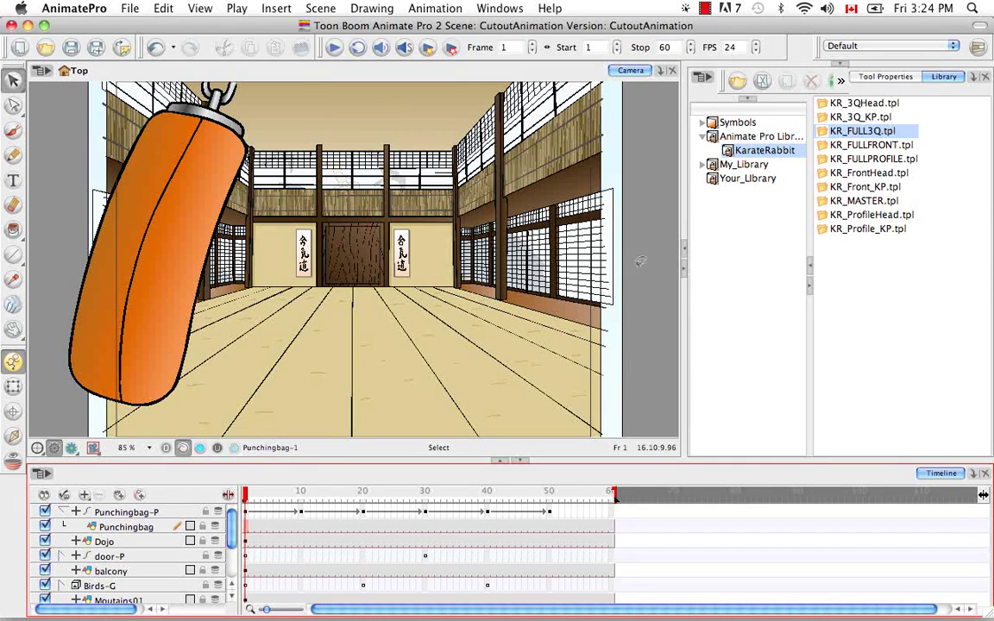
Display the Network view and place the KR_MASTER.tpl template in it.
{"action": "left_click", "coordinate": [755, 61]}
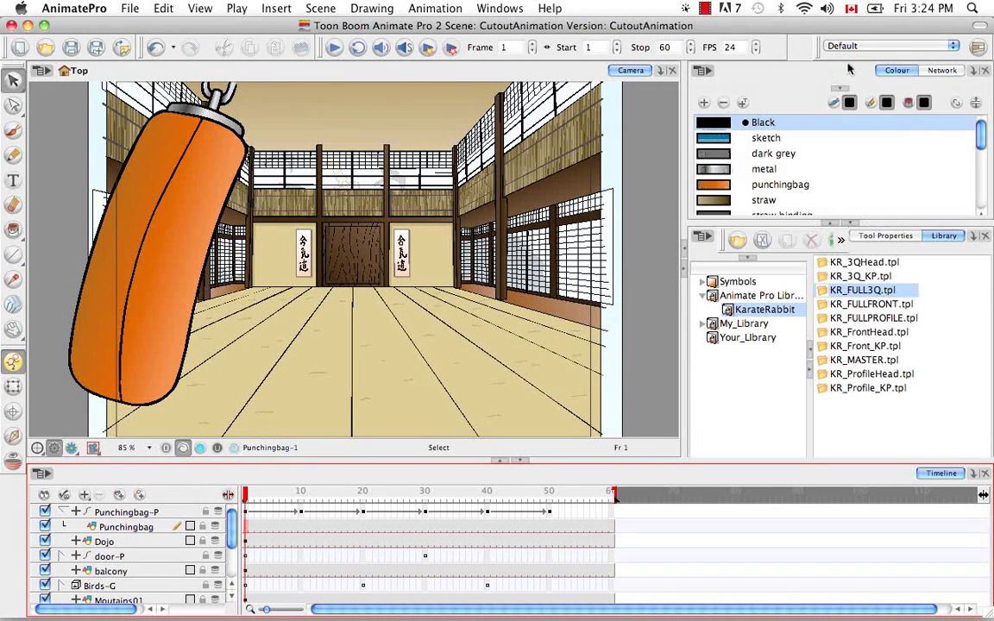
{"action": "left_click", "coordinate": [943, 70]}
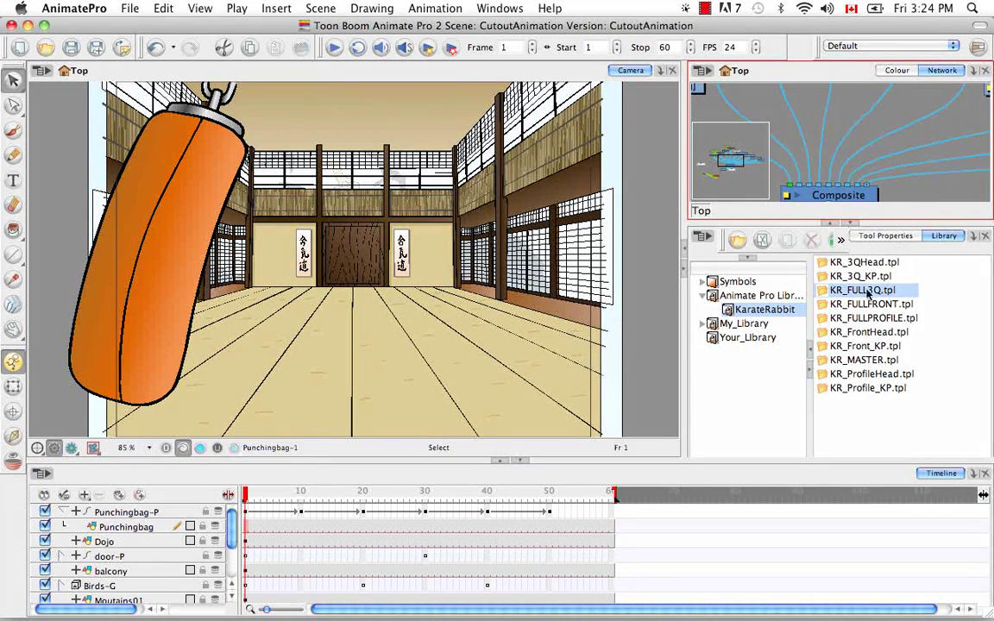
{"action": "left_click", "coordinate": [824, 362]}
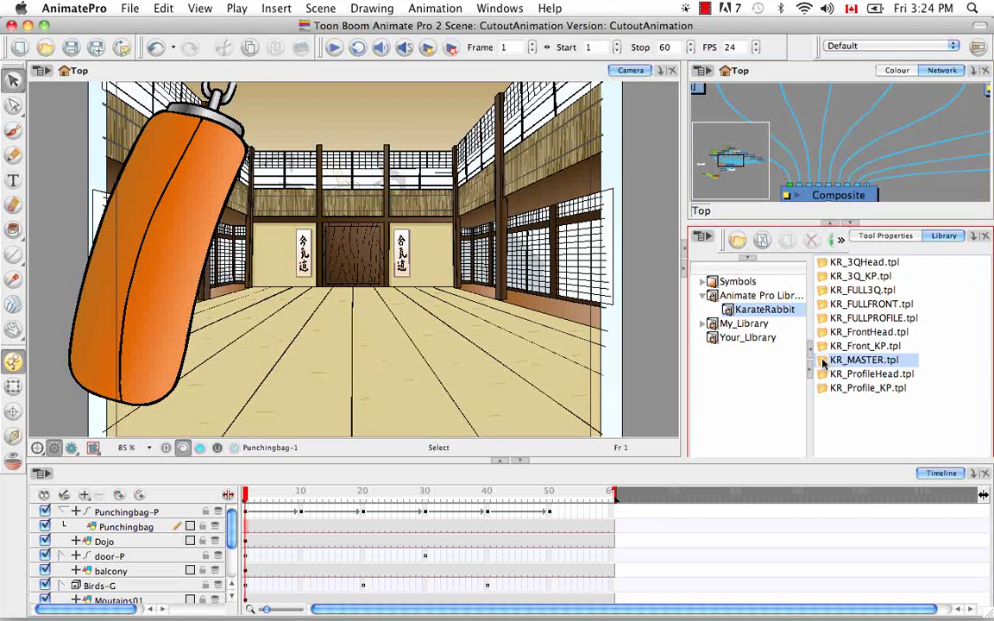
{"action": "left_click_drag", "start_coordinate": [824, 362], "coordinate": [894, 129]}
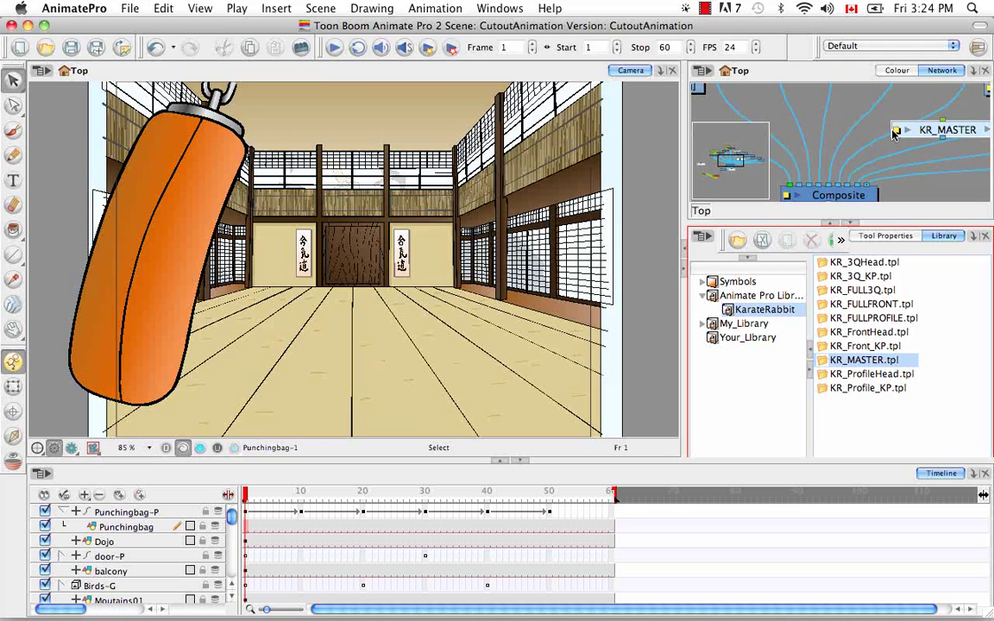
Enlarge the Network view, place the KR_MASTER module beneath Punchingbag, and connect its output to the Composite's frontmost port.
{"action": "left_click", "coordinate": [838, 222]}
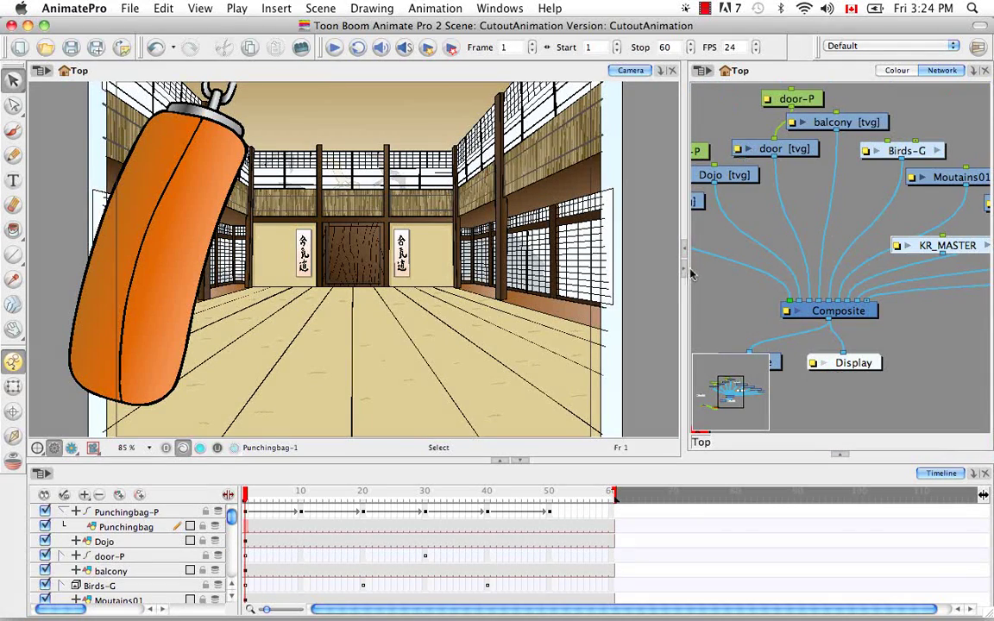
{"action": "left_click_drag", "start_coordinate": [683, 304], "coordinate": [542, 304]}
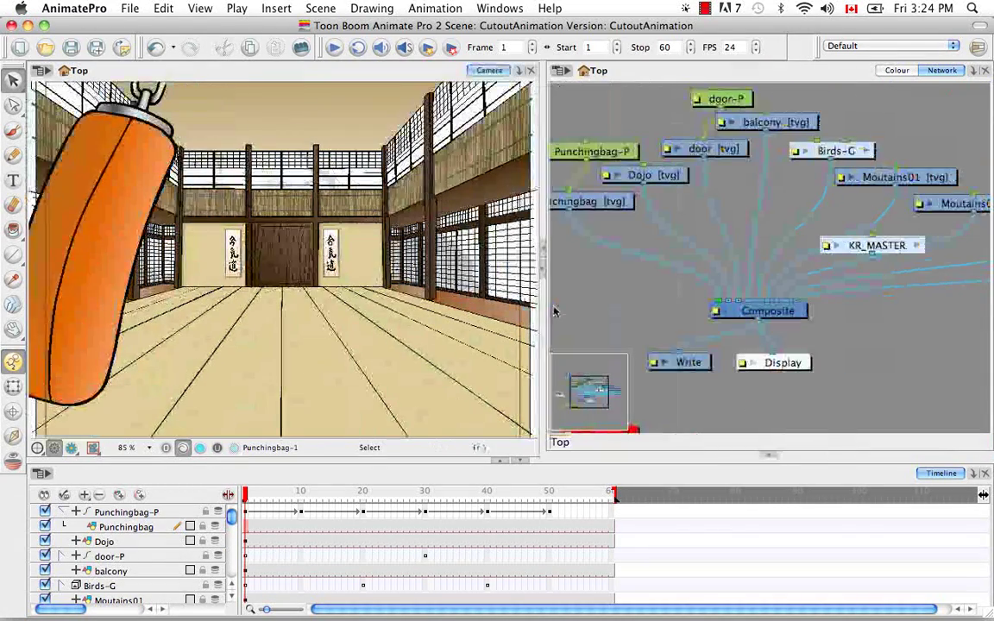
{"action": "left_click_drag", "start_coordinate": [879, 248], "coordinate": [933, 122]}
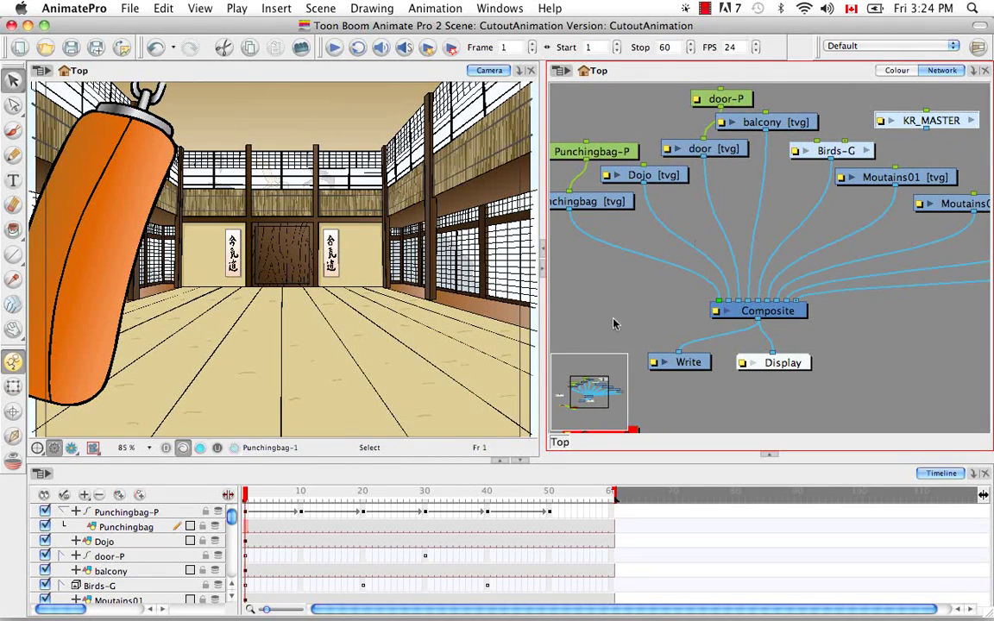
{"action": "left_click_drag", "start_coordinate": [945, 118], "coordinate": [619, 270]}
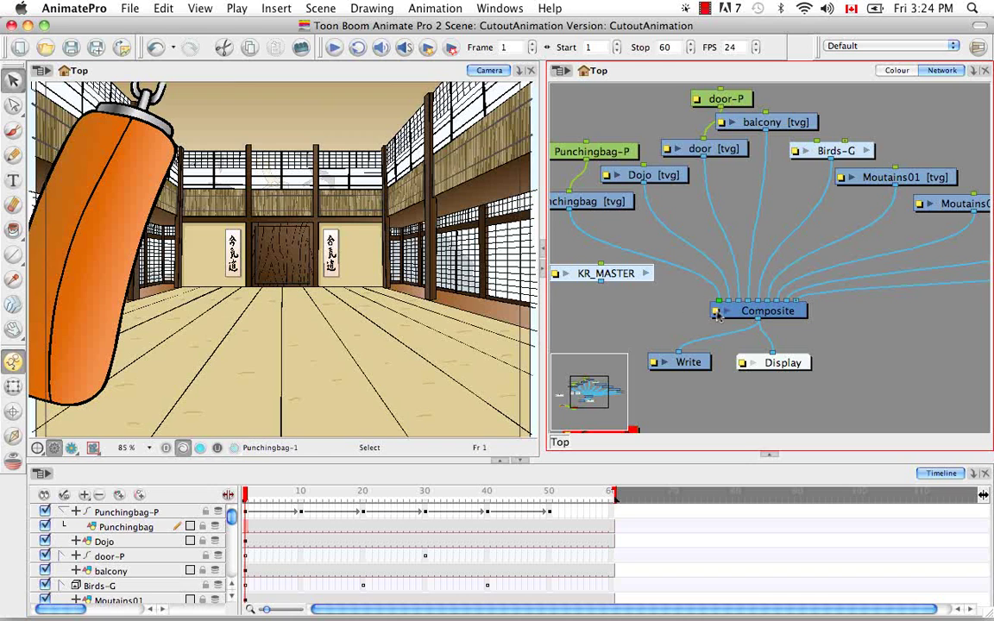
{"action": "left_click_drag", "start_coordinate": [602, 285], "coordinate": [718, 302]}
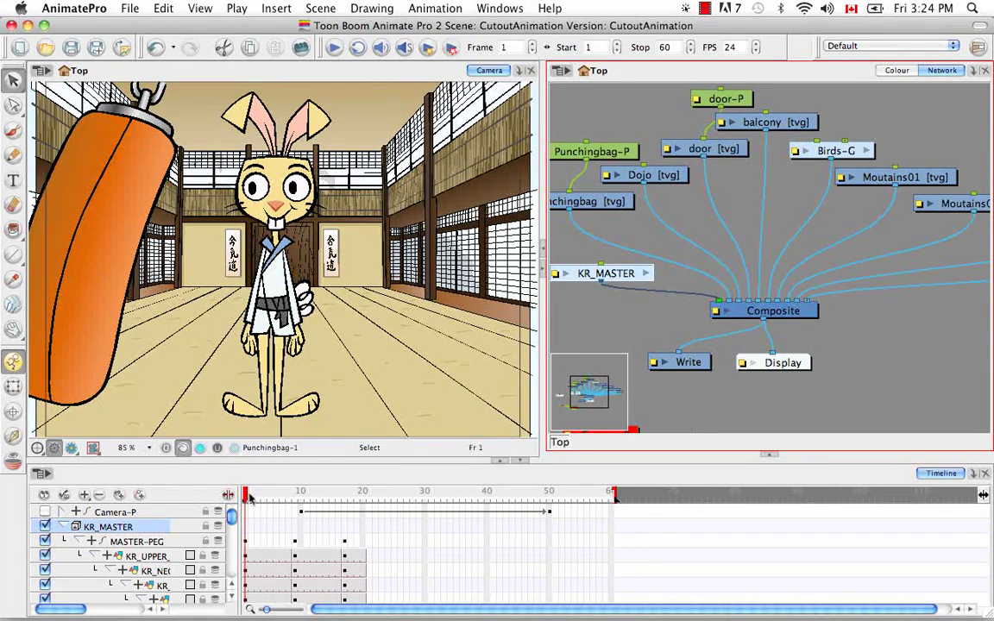
Delete the KR_MASTER cells from frames 1 to 8, check the sublayers, and go to frame 9.
{"action": "left_click_drag", "start_coordinate": [250, 498], "coordinate": [291, 557]}
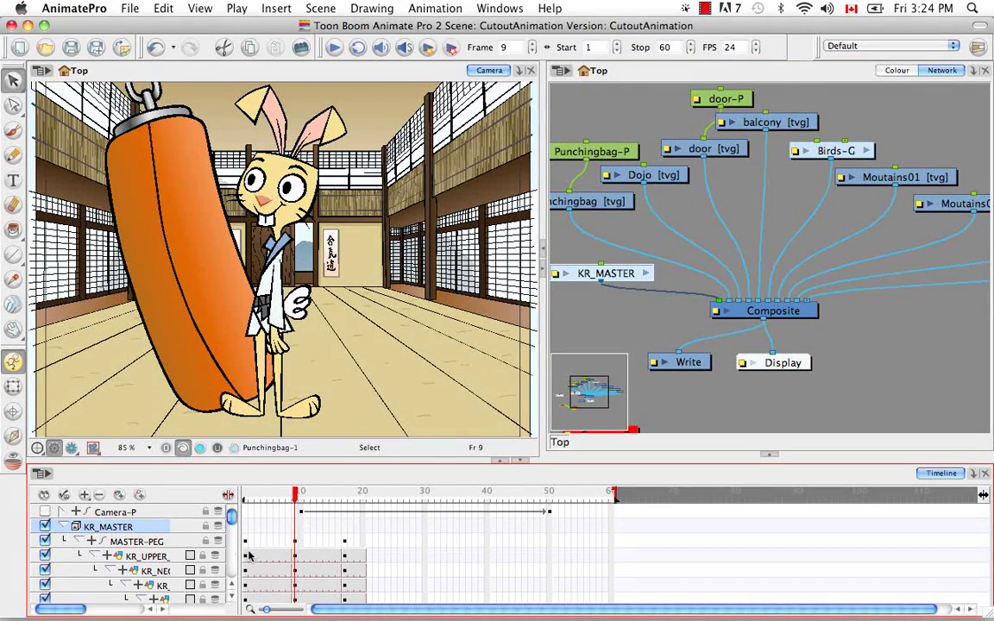
{"action": "left_click", "coordinate": [64, 526]}
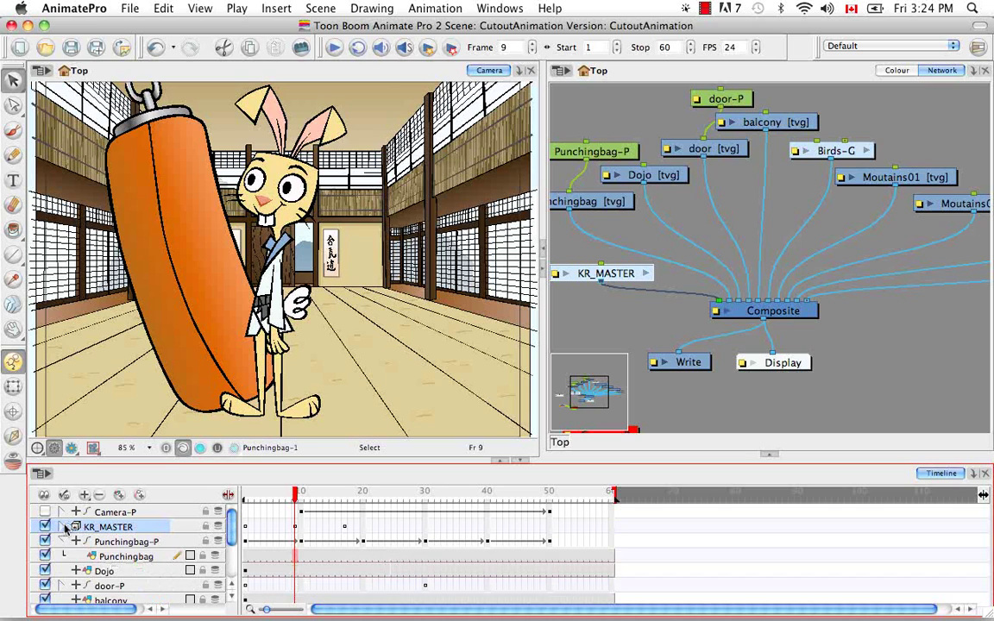
{"action": "left_click", "coordinate": [290, 527]}
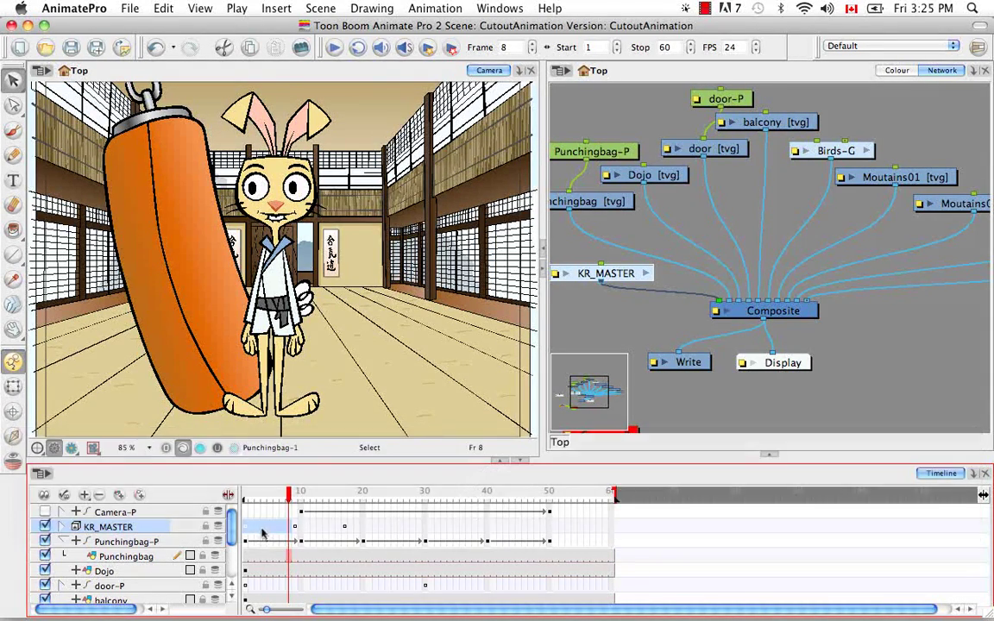
{"action": "key", "text": "BackSpace"}
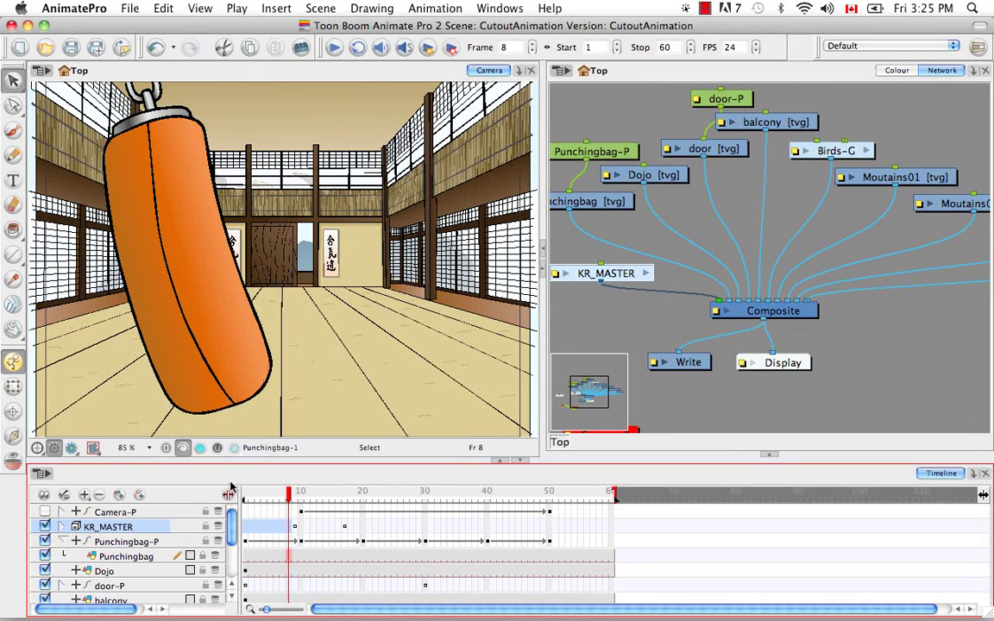
{"action": "left_click", "coordinate": [61, 527]}
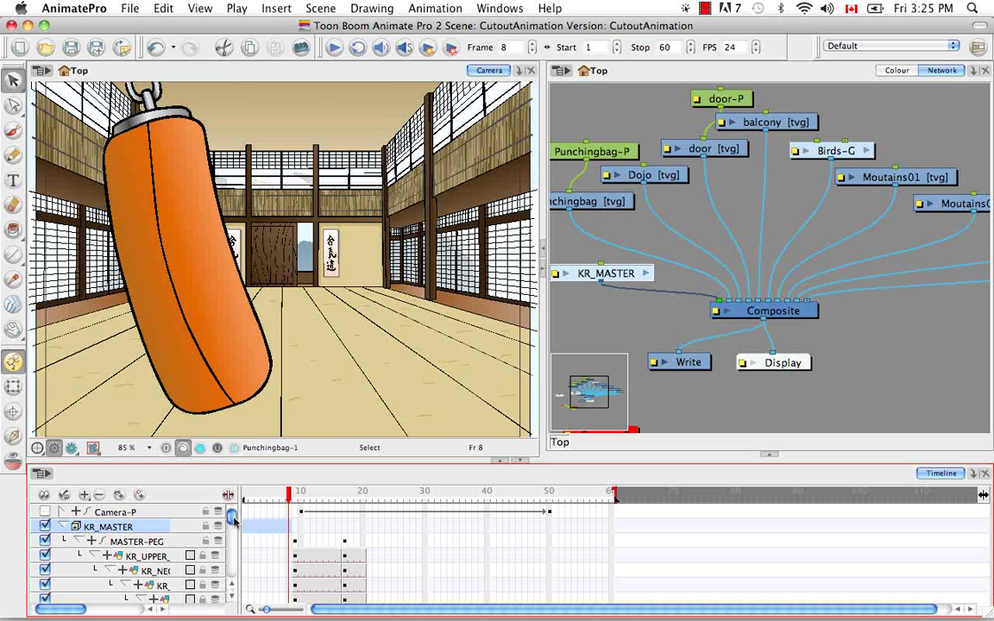
{"action": "mouse_move", "coordinate": [231, 516]}
{"action": "left_mouse_down"}
{"action": "mouse_move", "coordinate": [236, 556]}
{"action": "mouse_move", "coordinate": [231, 516]}
{"action": "left_mouse_up"}
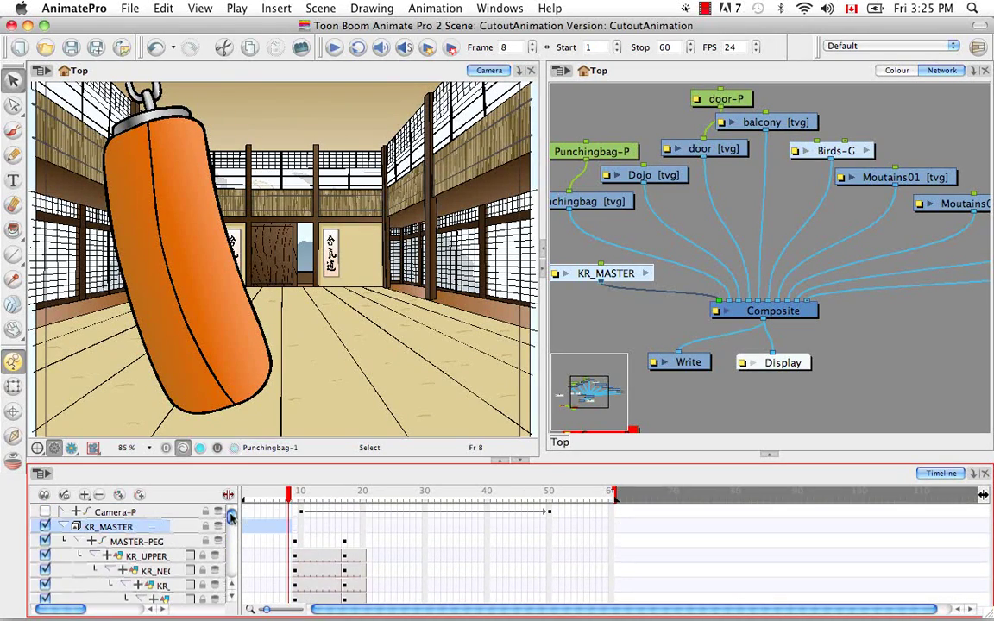
{"action": "key", "text": "period"}
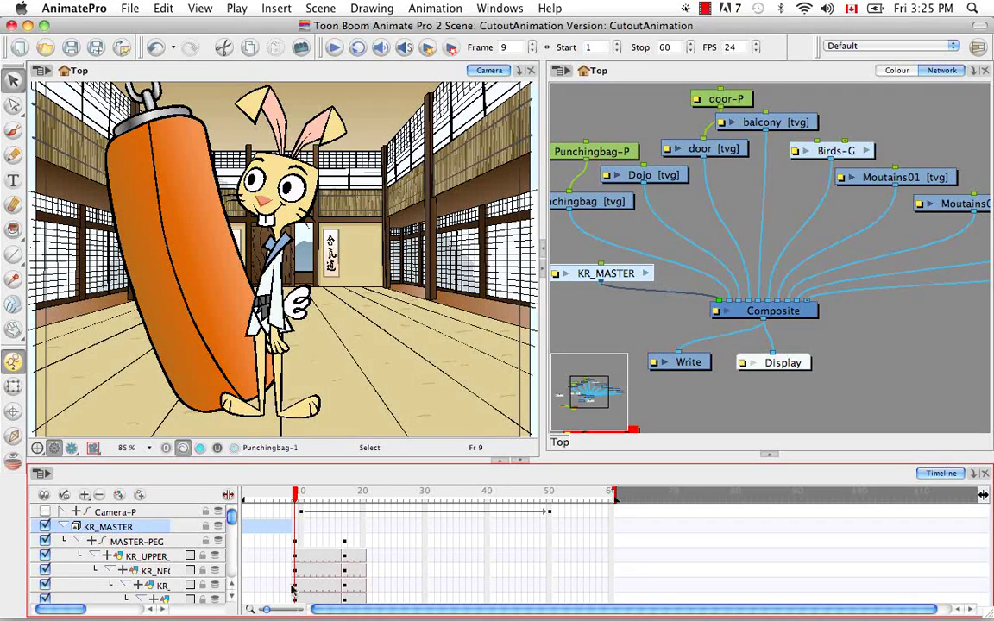
Collapse the KR_MASTER group and delete its cells from frame 10 to frame 30.
{"action": "left_click", "coordinate": [66, 527]}
{"action": "left_click", "coordinate": [300, 528]}
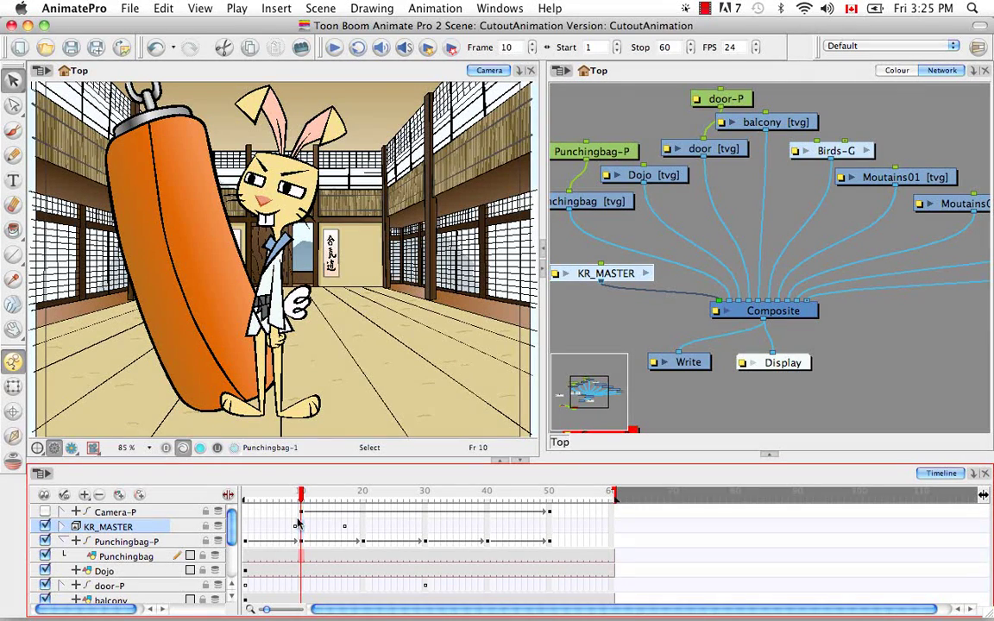
{"action": "left_click_drag", "start_coordinate": [301, 495], "coordinate": [302, 496]}
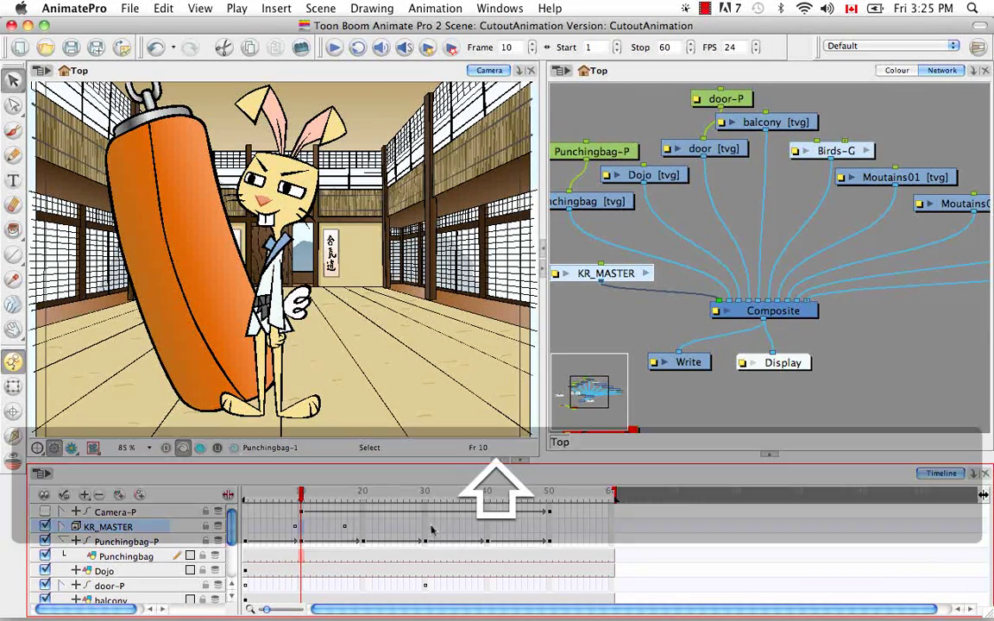
{"action": "left_click_drag", "start_coordinate": [425, 527], "coordinate": [302, 527]}
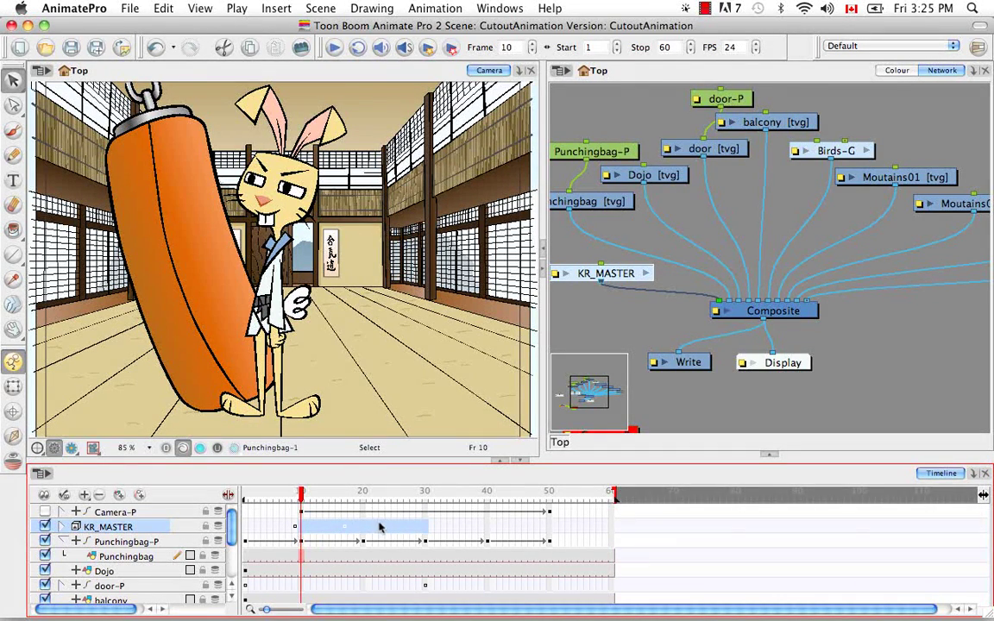
{"action": "key", "text": "BackSpace"}
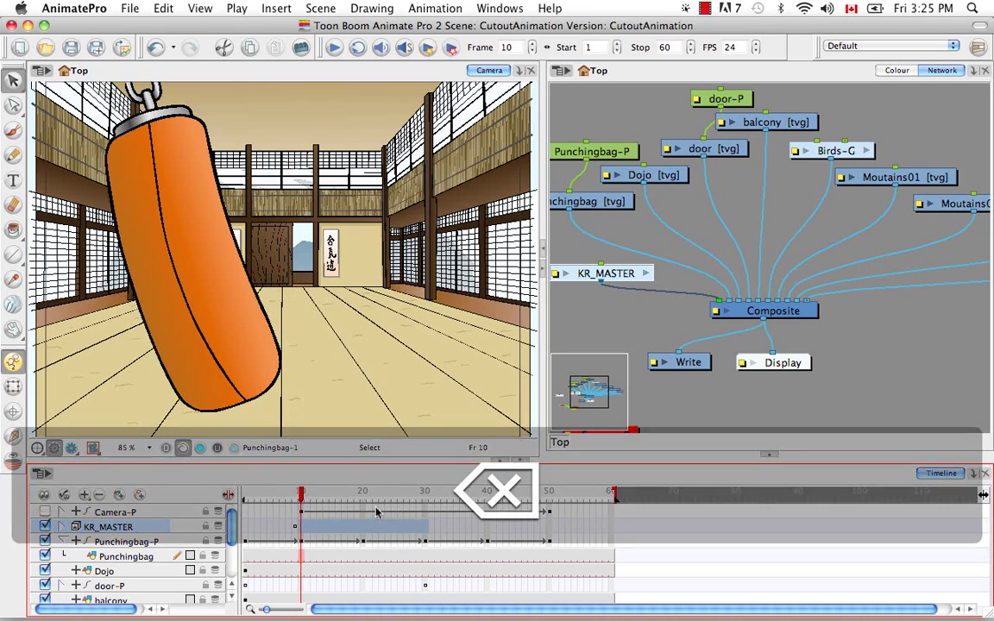
Check the pose left in the KR_MASTER sublayers at frame 9 and move it to frame 1.
{"action": "left_click", "coordinate": [62, 527]}
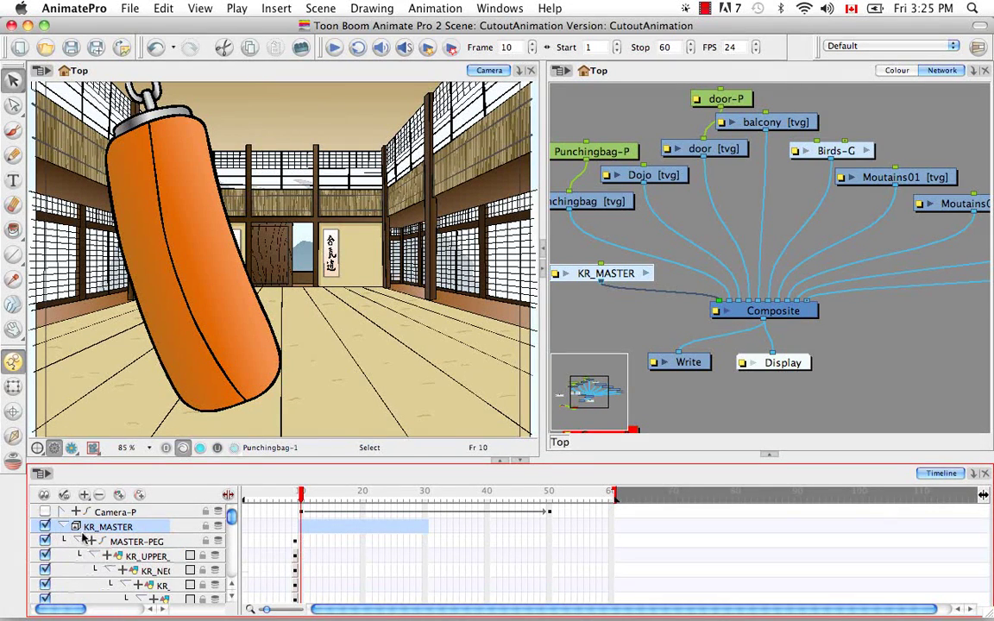
{"action": "left_click", "coordinate": [294, 552]}
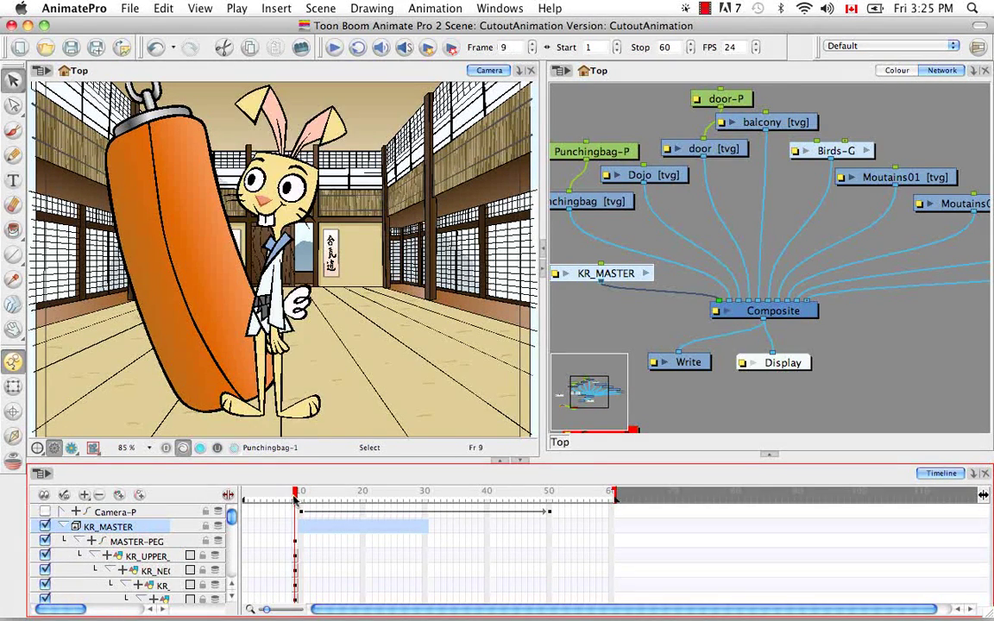
{"action": "left_click_drag", "start_coordinate": [231, 516], "coordinate": [232, 539]}
{"action": "left_click_drag", "start_coordinate": [231, 551], "coordinate": [231, 515]}
{"action": "left_click", "coordinate": [63, 527]}
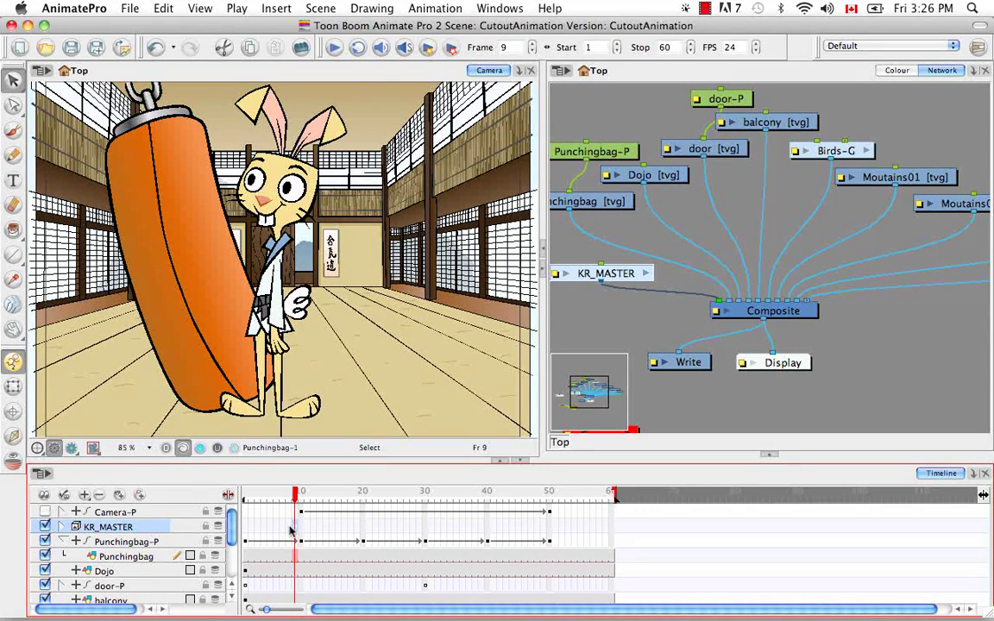
{"action": "mouse_move", "coordinate": [296, 529]}
{"action": "left_mouse_down"}
{"action": "mouse_move", "coordinate": [247, 527]}
{"action": "mouse_move", "coordinate": [260, 531]}
{"action": "left_mouse_up"}
{"action": "left_click", "coordinate": [245, 491]}
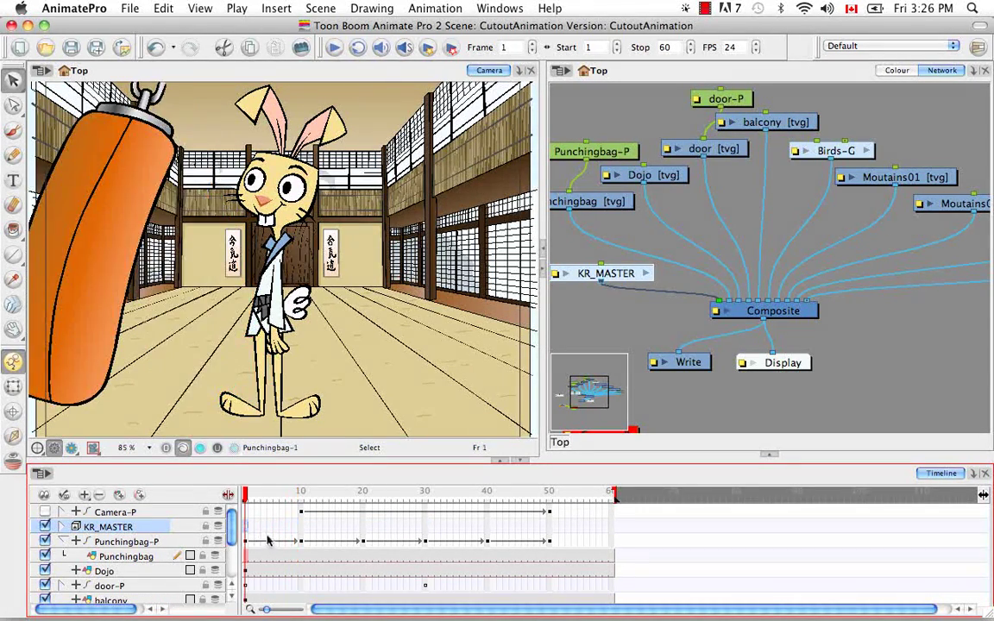
Extend the exposure of the collapsed KR_MASTER group to frame 60.
{"action": "left_click", "coordinate": [62, 529]}
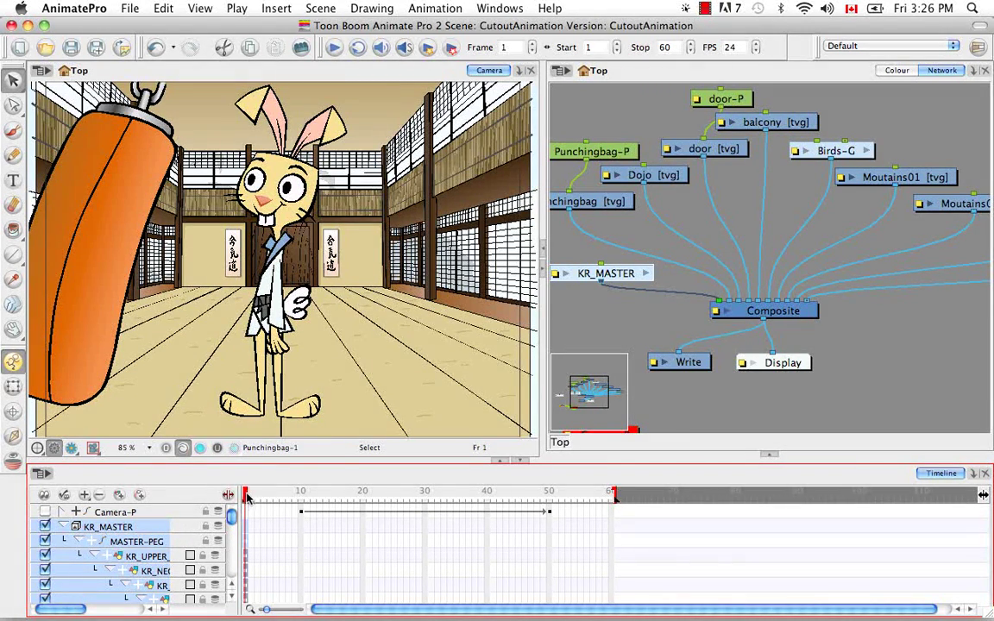
{"action": "left_click_drag", "start_coordinate": [247, 494], "coordinate": [246, 495]}
{"action": "left_click", "coordinate": [65, 526]}
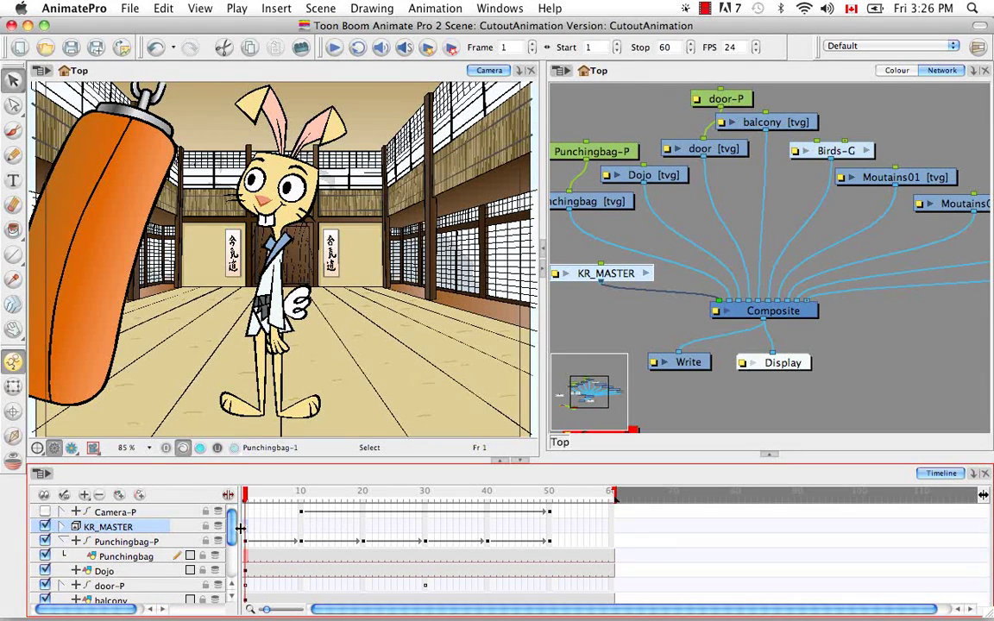
{"action": "left_click", "coordinate": [612, 528]}
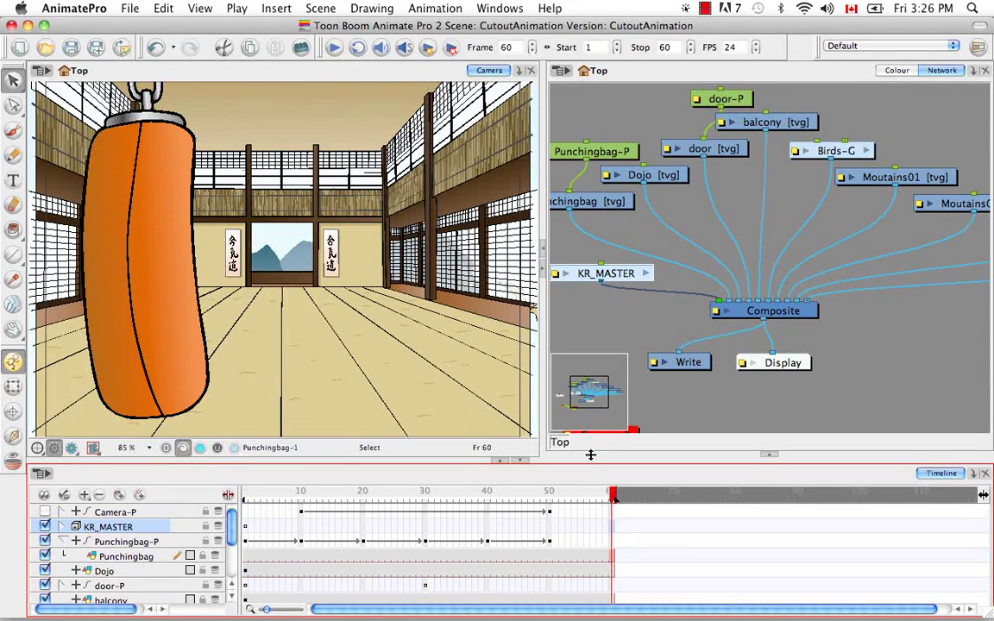
{"action": "right_click", "coordinate": [612, 540]}
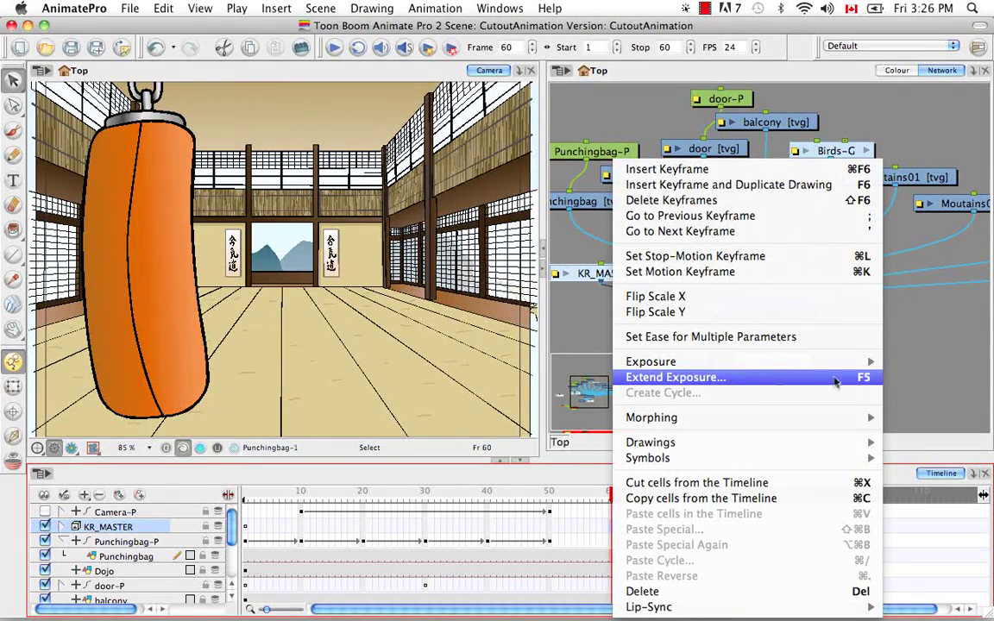
{"action": "left_click", "coordinate": [835, 381]}
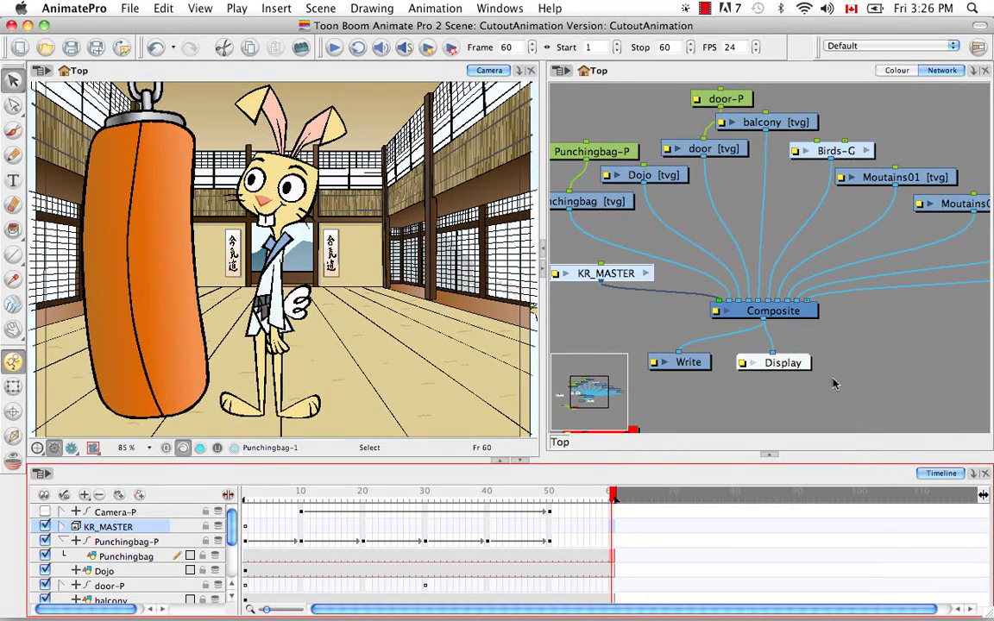